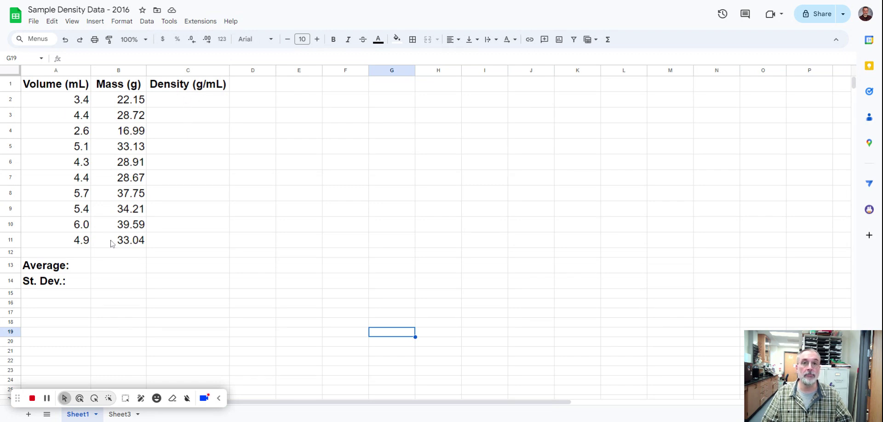
Calculate the first density in C2 with =B2/A2 and autofill the formula down to C11.
{"action": "left_click", "coordinate": [180, 103]}
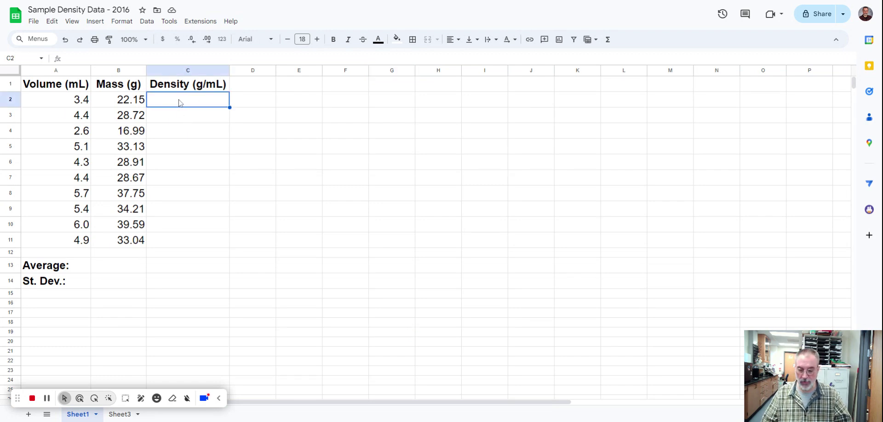
{"action": "type", "text": "="}
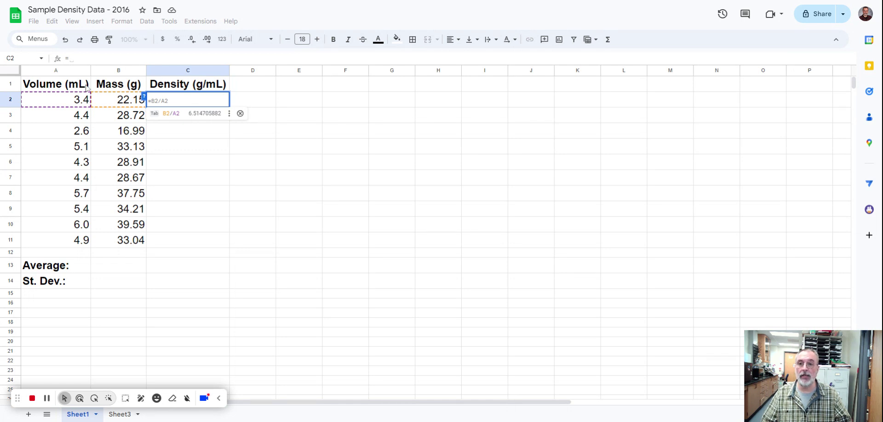
{"action": "left_click", "coordinate": [122, 104]}
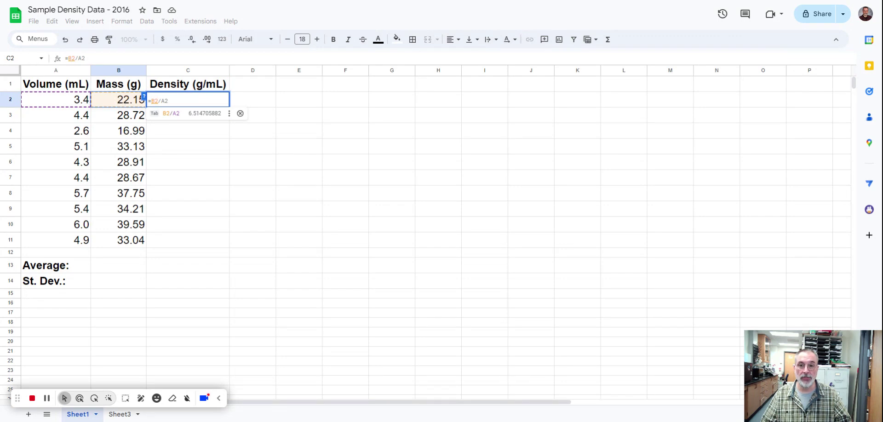
{"action": "type", "text": "/"}
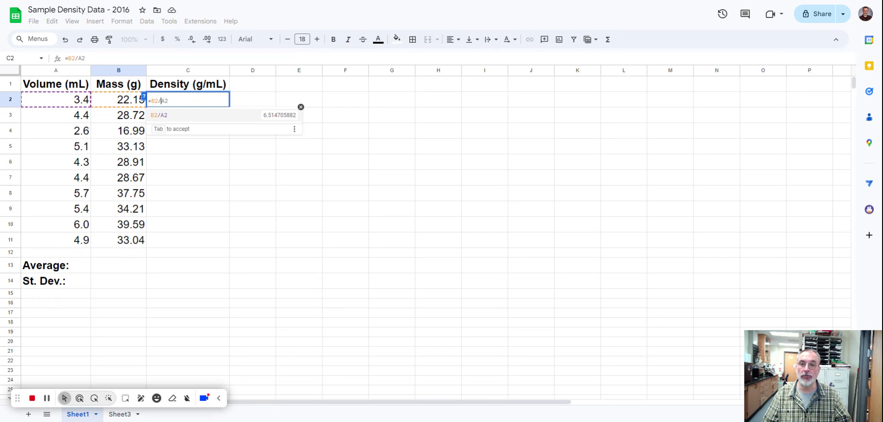
{"action": "left_click", "coordinate": [81, 101]}
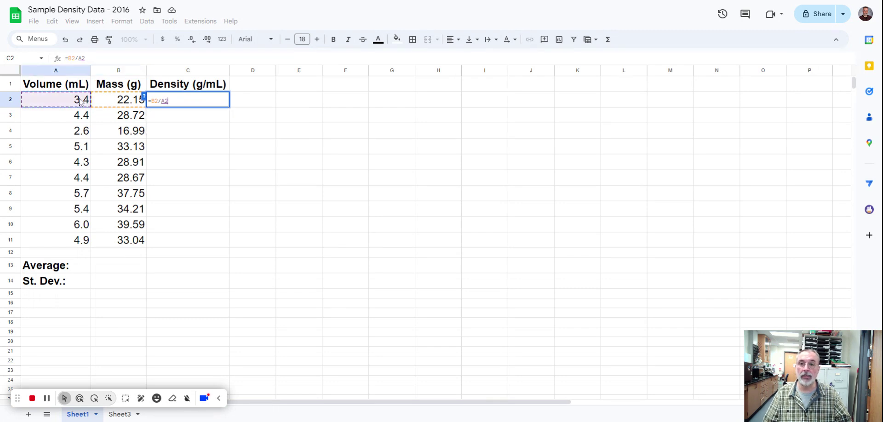
{"action": "key", "text": "Return"}
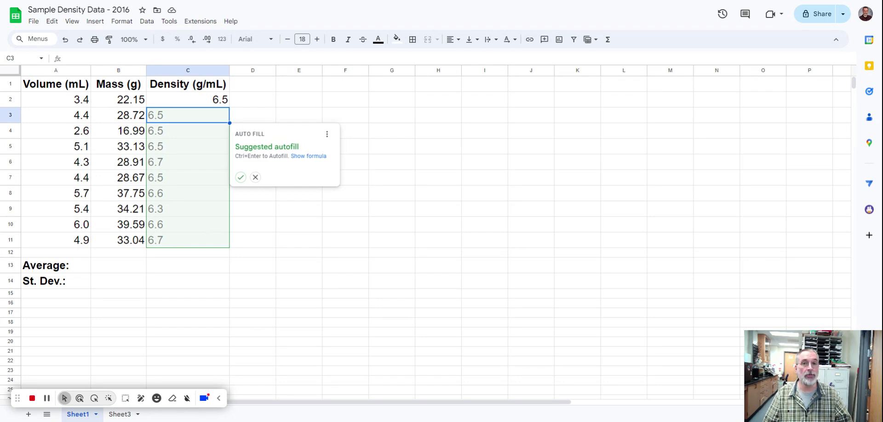
{"action": "left_click", "coordinate": [241, 177]}
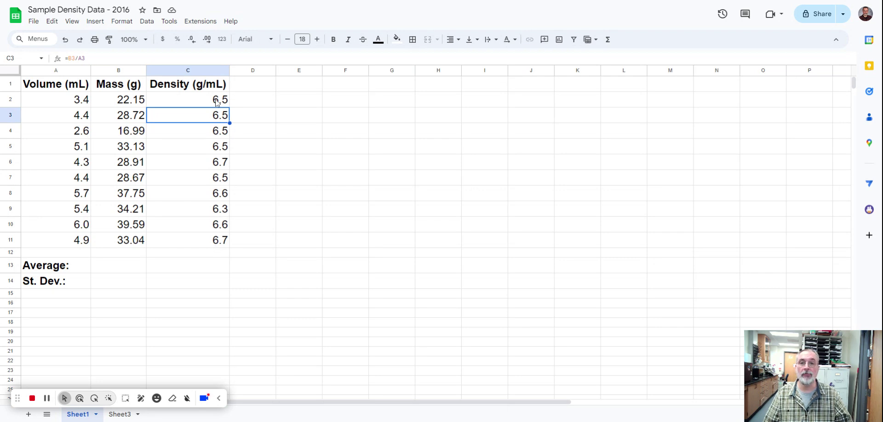
Try zero, four and two decimal places on the densities in C2:C11, finishing with one decimal place.
{"action": "left_click_drag", "start_coordinate": [217, 102], "coordinate": [217, 245]}
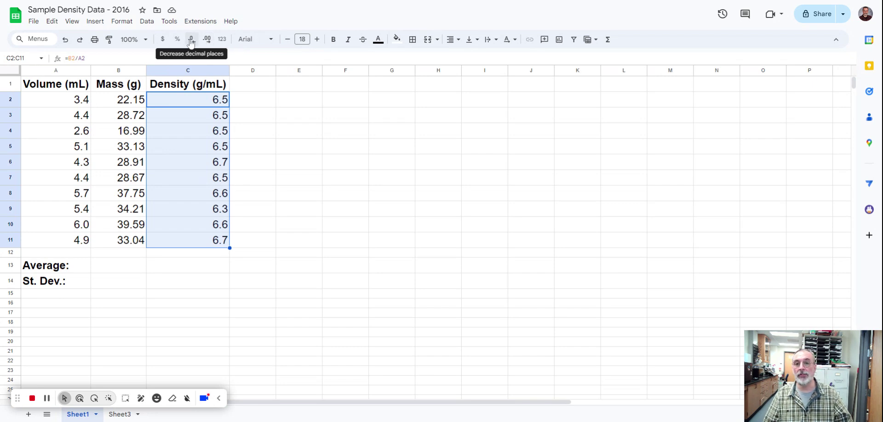
{"action": "left_click", "coordinate": [191, 40]}
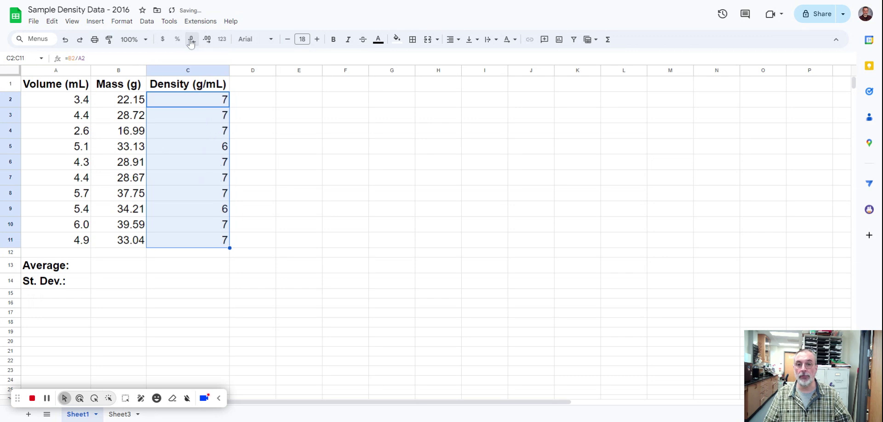
{"action": "left_click", "coordinate": [207, 43]}
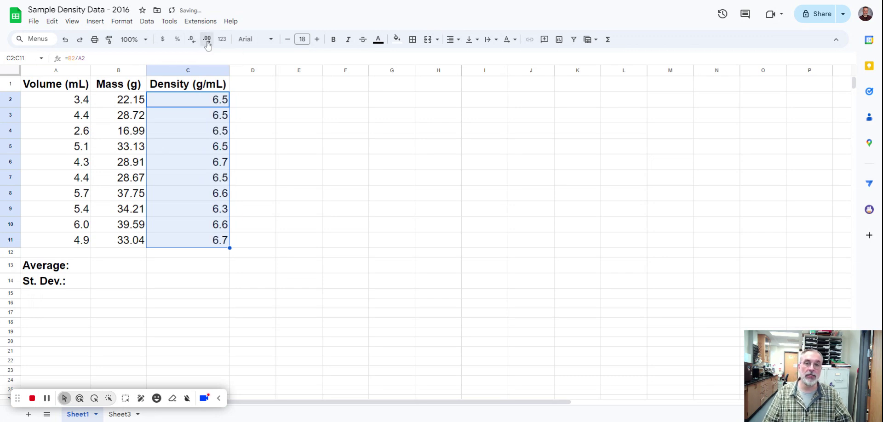
{"action": "left_click", "coordinate": [208, 43]}
{"action": "left_click", "coordinate": [207, 43]}
{"action": "left_click", "coordinate": [207, 43]}
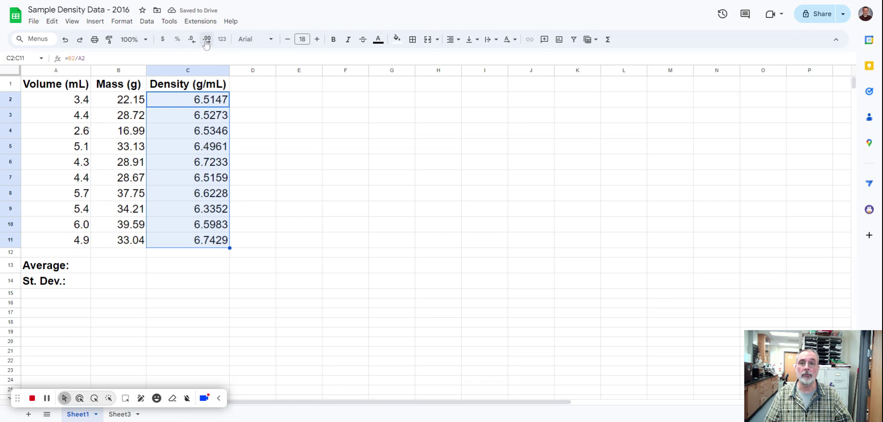
{"action": "left_click", "coordinate": [196, 43]}
{"action": "left_click", "coordinate": [196, 44]}
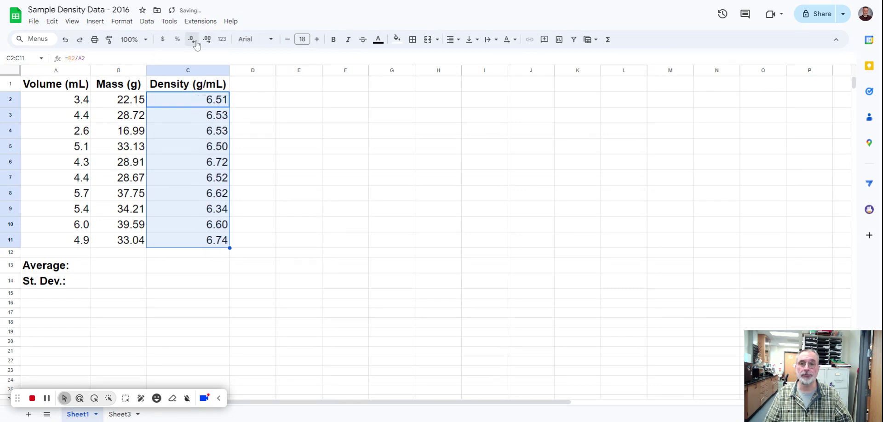
{"action": "left_click", "coordinate": [195, 43]}
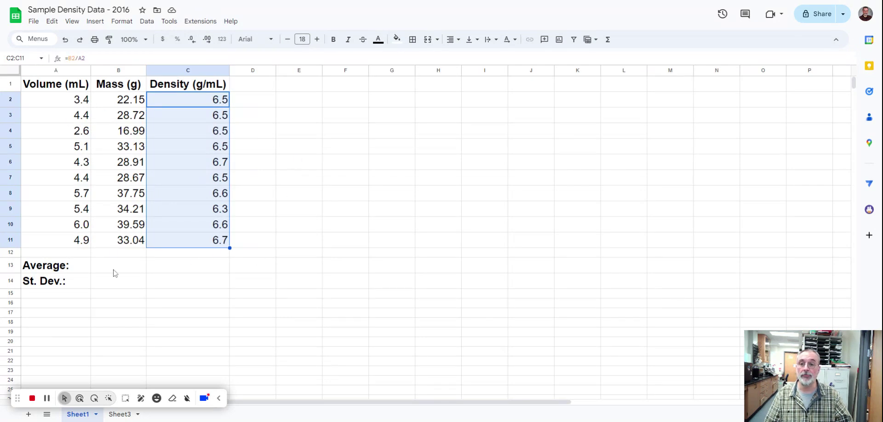
Calculate the average density in C13 with the AVERAGE function over C2:C11.
{"action": "left_click", "coordinate": [162, 271]}
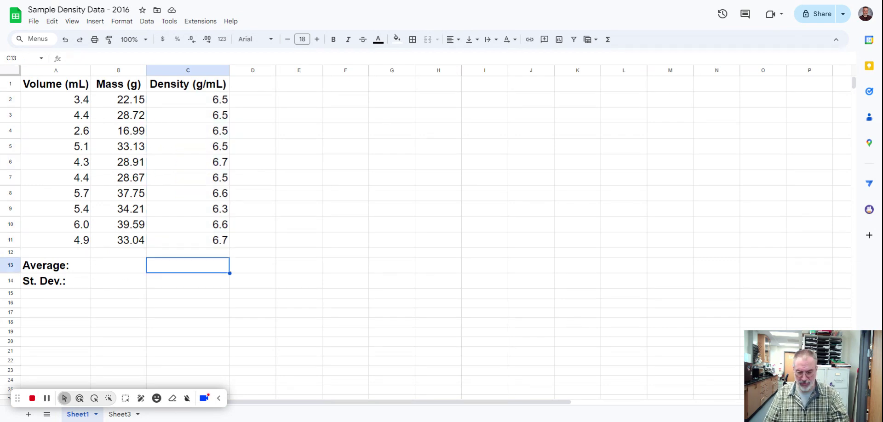
{"action": "type", "text": "="}
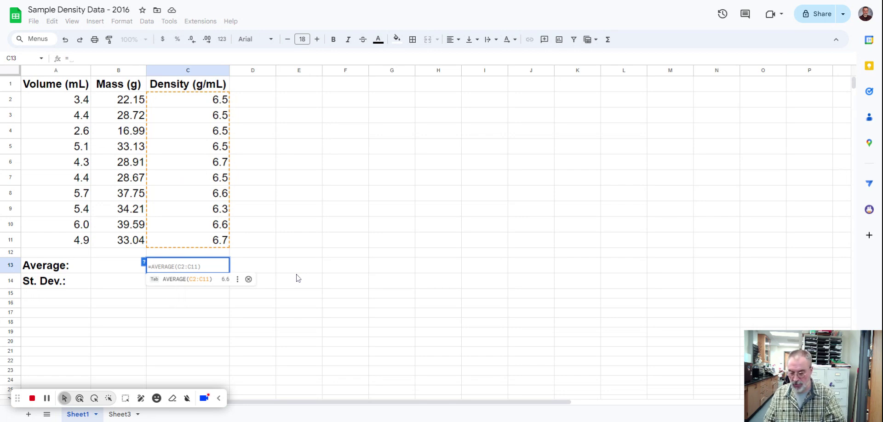
{"action": "type", "text": "AVERAGE"}
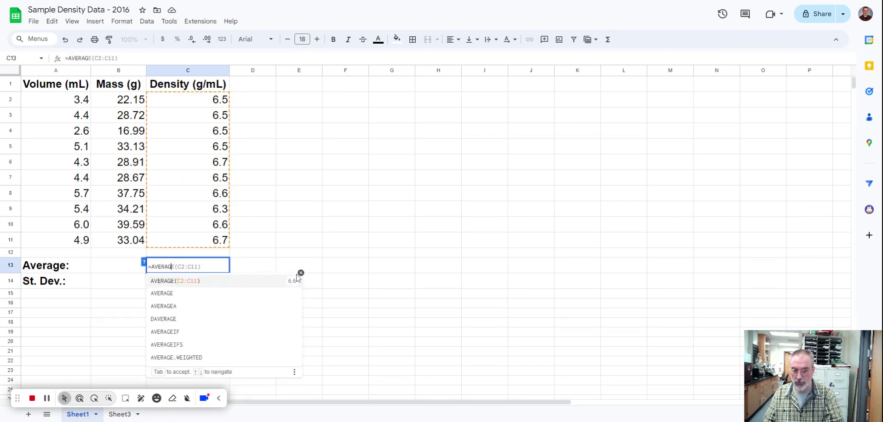
{"action": "type", "text": "("}
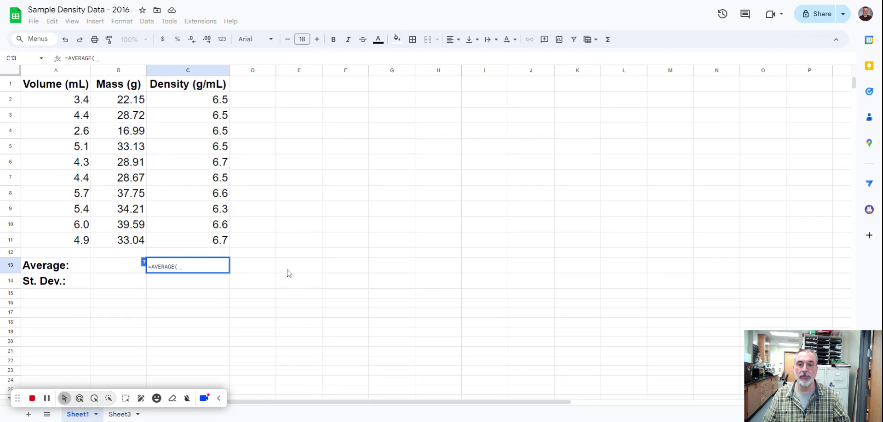
{"action": "left_click", "coordinate": [200, 101]}
{"action": "left_click_drag", "start_coordinate": [200, 107], "coordinate": [206, 244]}
{"action": "key", "text": "Return"}
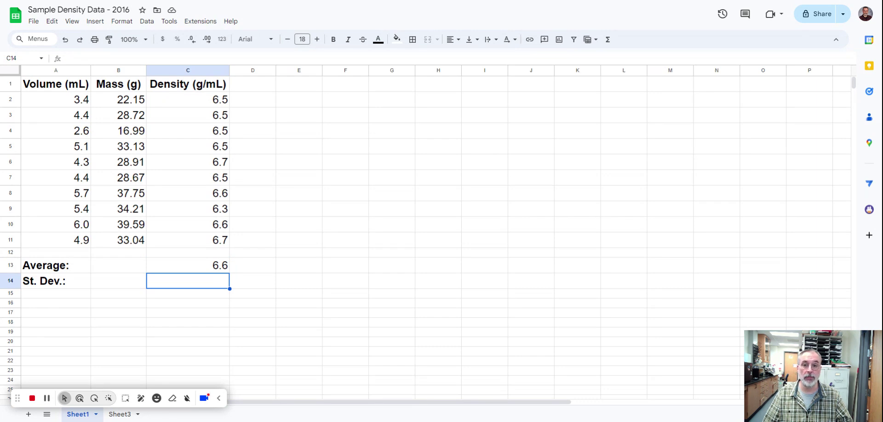
{"action": "left_click", "coordinate": [223, 267]}
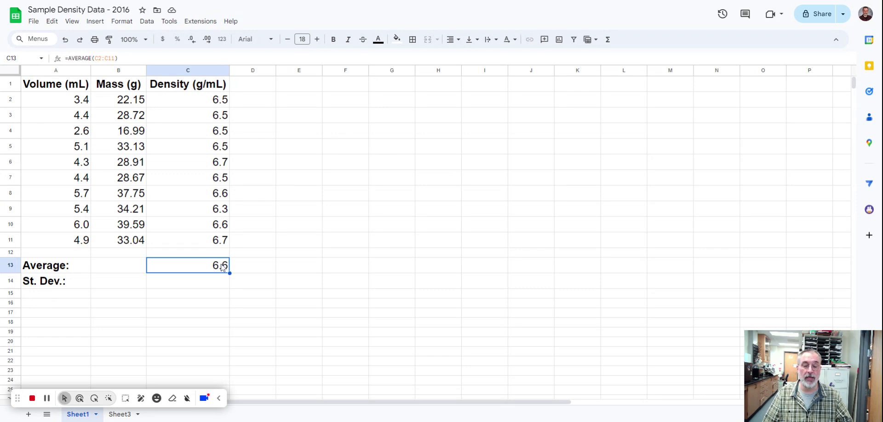
Calculate the standard deviation of the densities in C14 with =STDEV(C2:C11).
{"action": "left_click", "coordinate": [214, 285]}
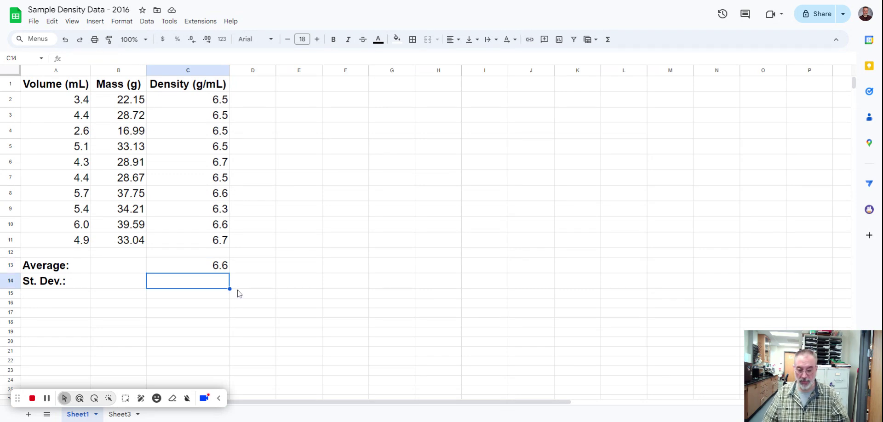
{"action": "type", "text": "="}
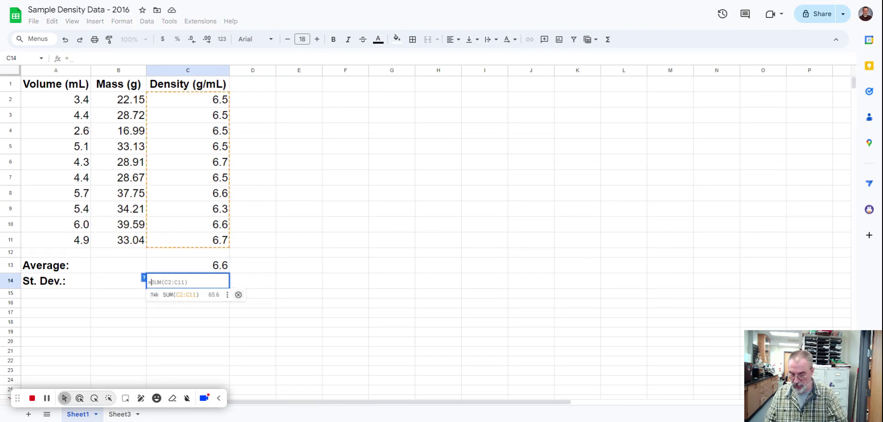
{"action": "type", "text": "STDEV"}
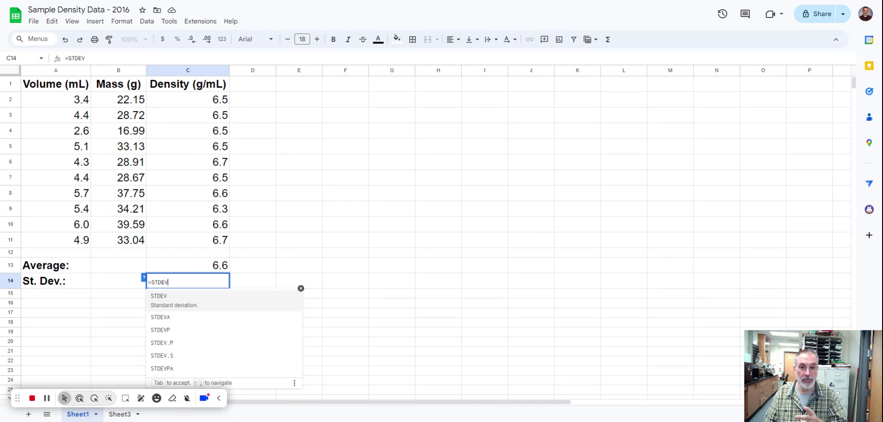
{"action": "type", "text": "("}
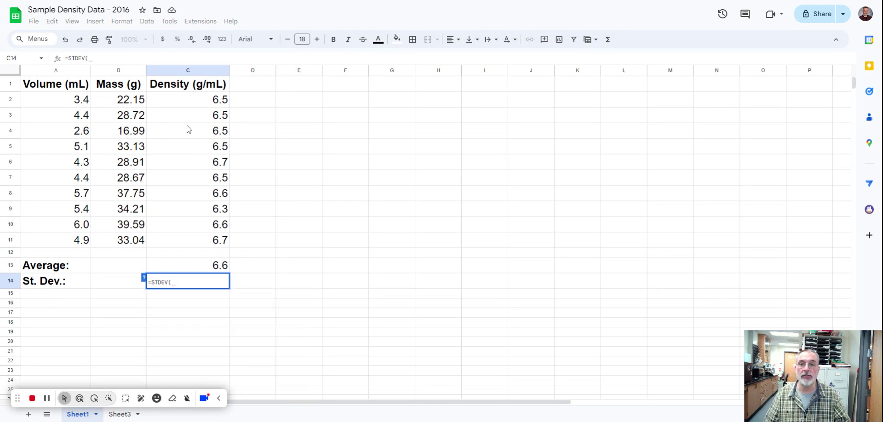
{"action": "left_click_drag", "start_coordinate": [213, 97], "coordinate": [205, 241]}
{"action": "type", "text": ")"}
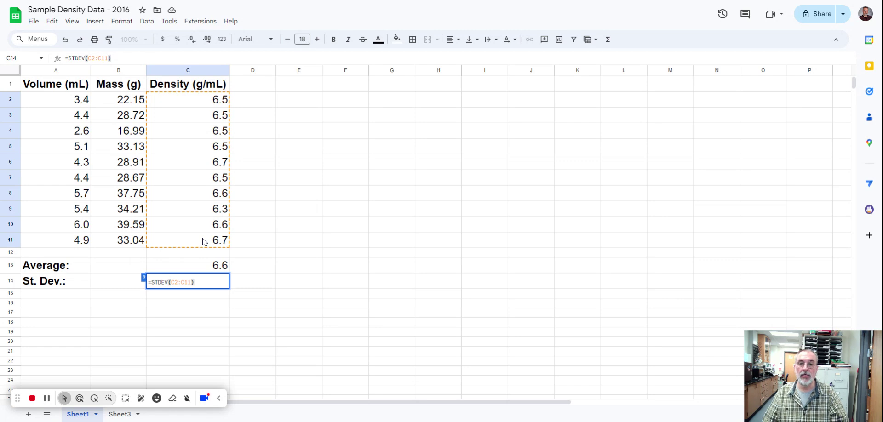
{"action": "key", "text": "Return"}
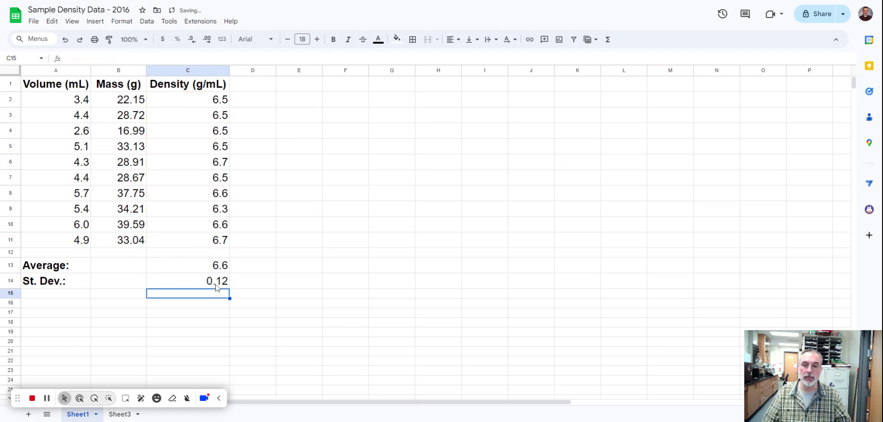